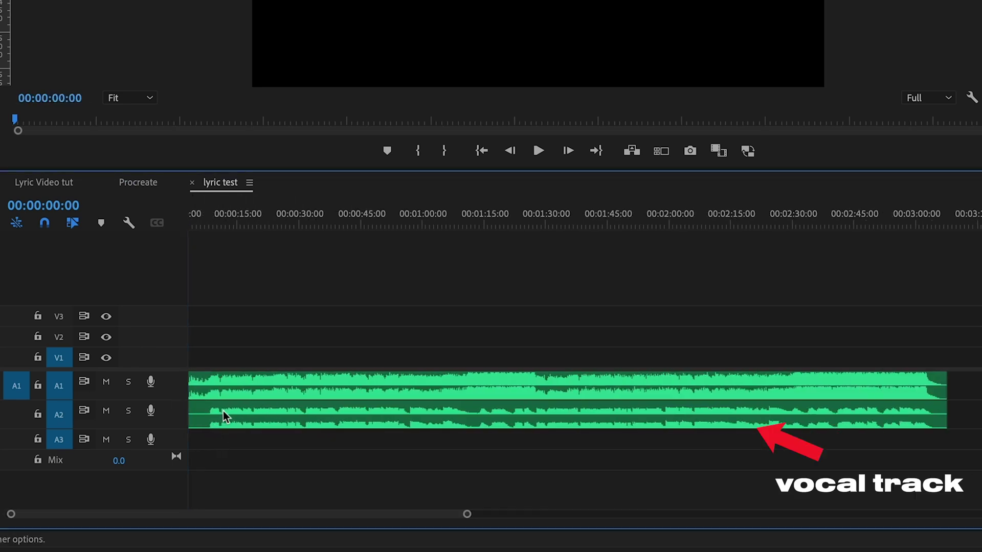
- Drop a marker at the sung lyric, then review the assigned keyboard shortcuts
{"action": "scroll", "coordinate": [223, 411], "scroll_direction": "down", "scroll_amount": 1}
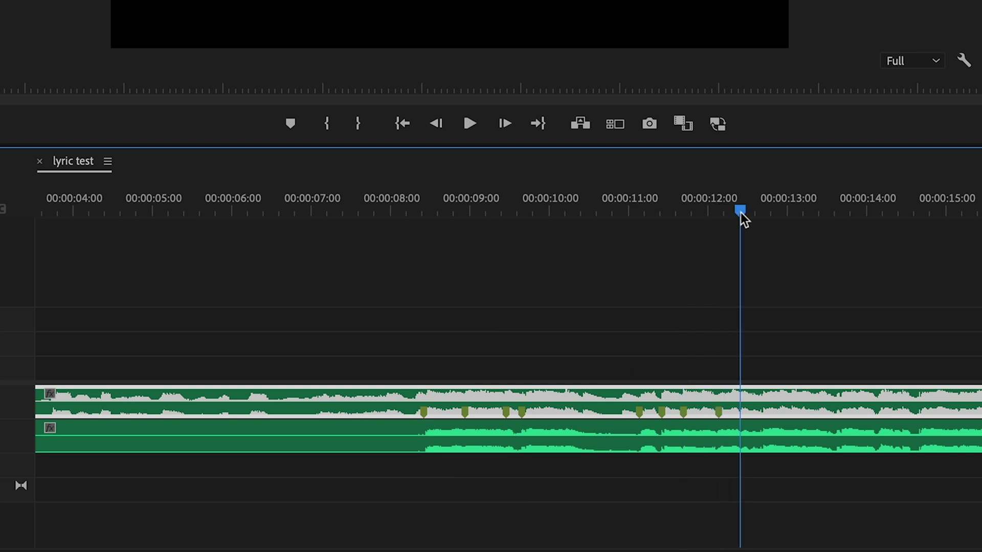
{"action": "key", "text": "m"}
{"action": "key", "text": "m"}
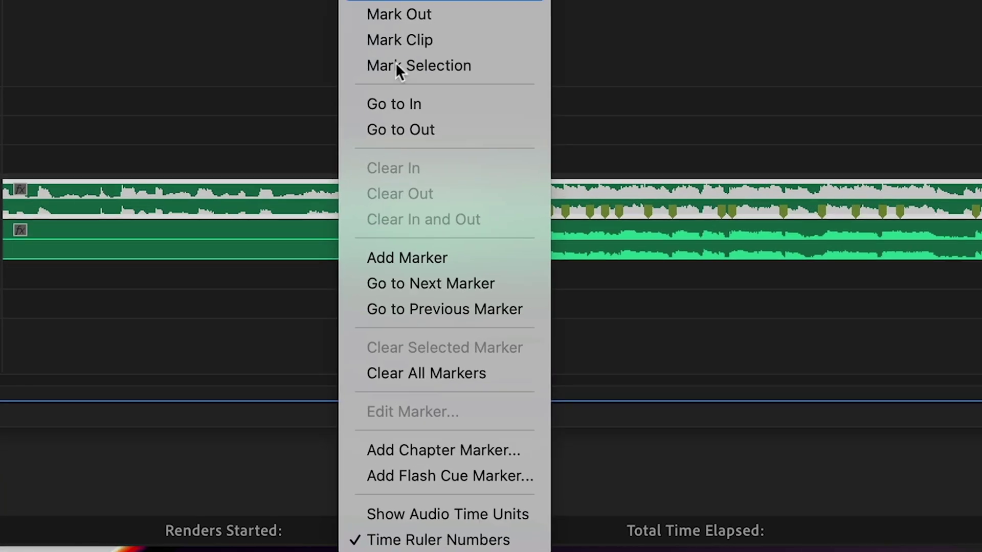
{"action": "left_click", "coordinate": [513, 514]}
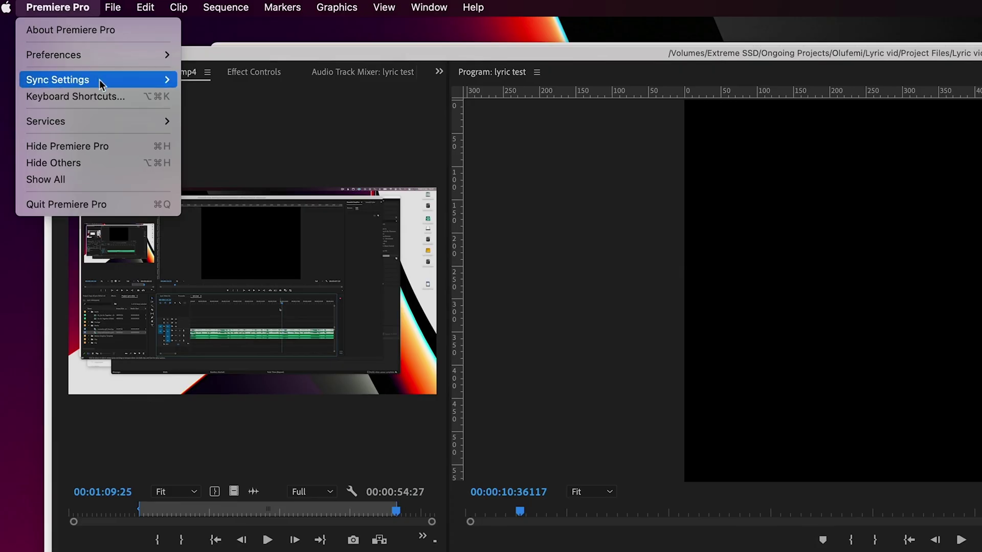
{"action": "left_click", "coordinate": [106, 97]}
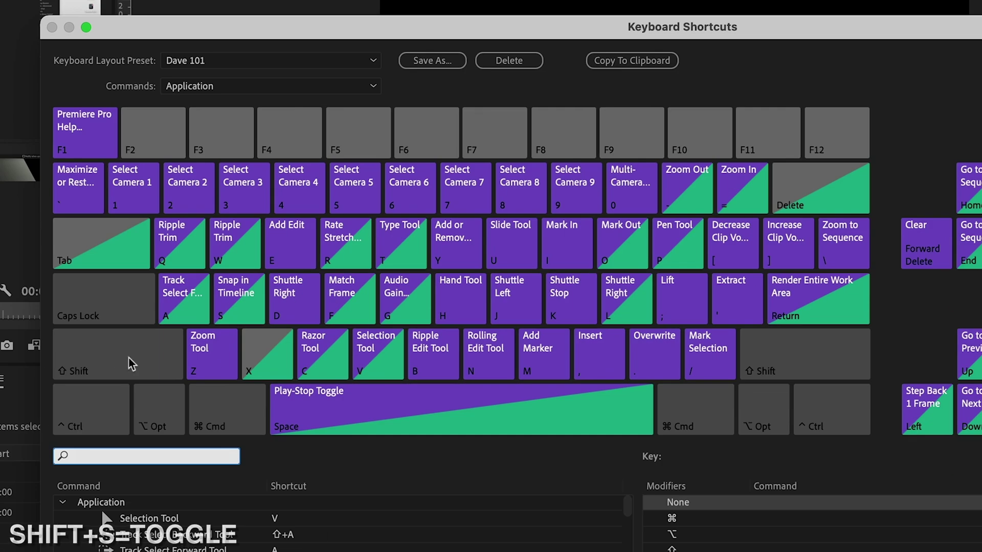
{"action": "left_click", "coordinate": [114, 363]}
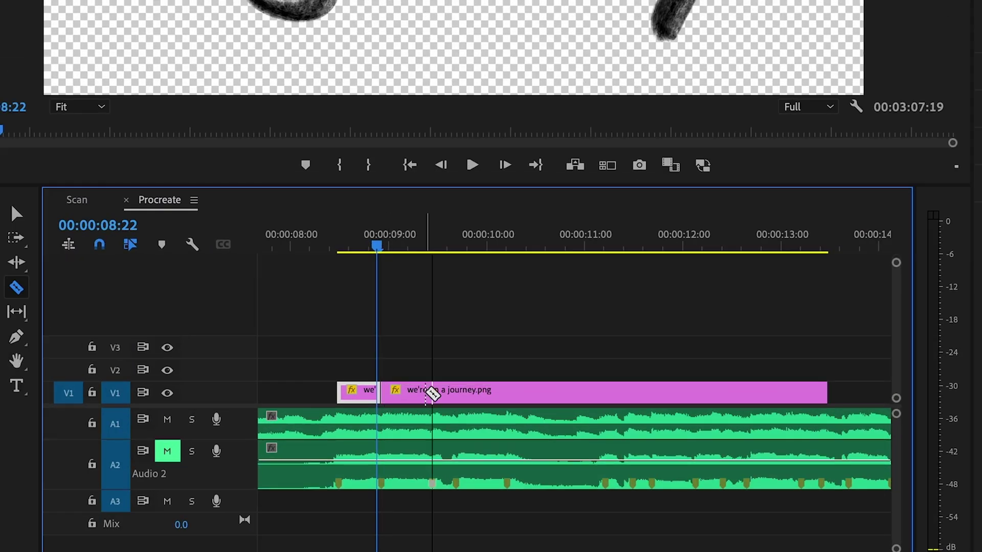
- Trim the end of the we're on a journey clip and mask the words TO BE
{"action": "key", "text": "v"}
{"action": "left_click_drag", "start_coordinate": [826, 393], "coordinate": [603, 392]}
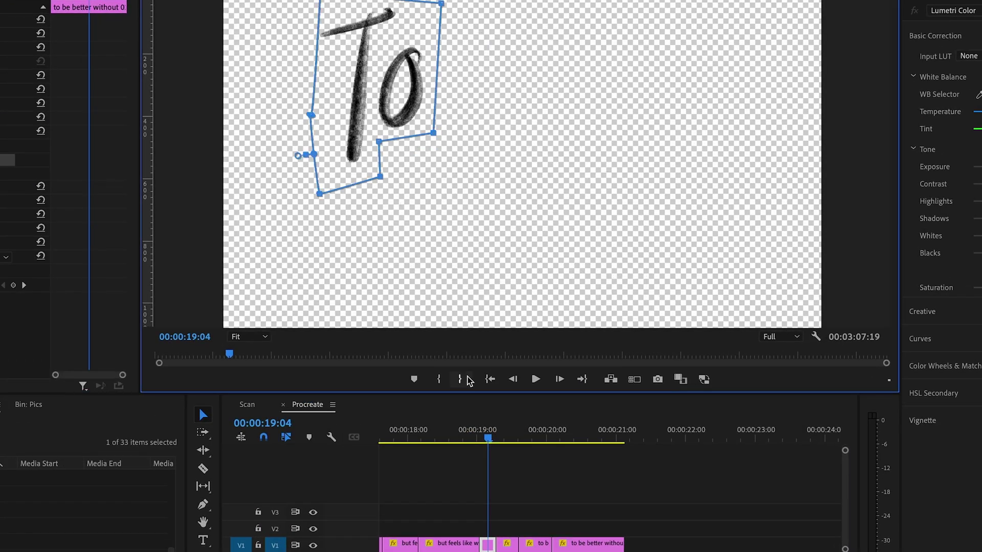
{"action": "left_click", "coordinate": [314, 124]}
{"action": "left_click", "coordinate": [320, 172]}
{"action": "left_click", "coordinate": [614, 39]}
{"action": "left_click", "coordinate": [302, 66]}
{"action": "left_click", "coordinate": [314, 125]}
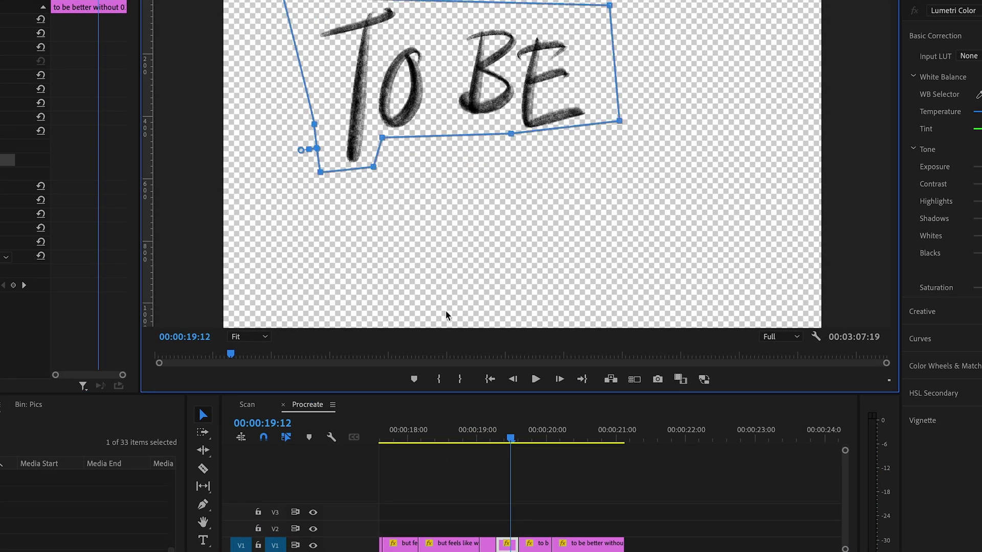
- On the next lyric clip, draw a mask around the word BETTER
{"action": "mouse_move", "coordinate": [99, 6]}
{"action": "left_mouse_down"}
{"action": "mouse_move", "coordinate": [118, 6]}
{"action": "mouse_move", "coordinate": [82, 7]}
{"action": "left_mouse_up"}
{"action": "left_click", "coordinate": [317, 159]}
{"action": "left_click", "coordinate": [326, 181]}
{"action": "left_click", "coordinate": [395, 175]}
{"action": "left_click", "coordinate": [385, 226]}
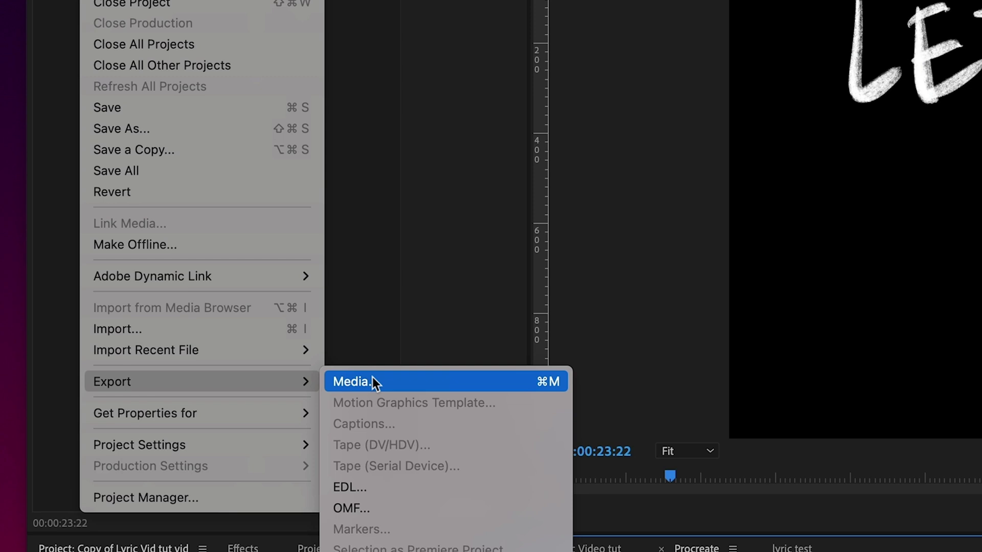
- Set up the Procreate sequence export as QuickTime and open the presets for ProRes 4444 XQ with alpha
{"action": "left_click", "coordinate": [376, 383]}
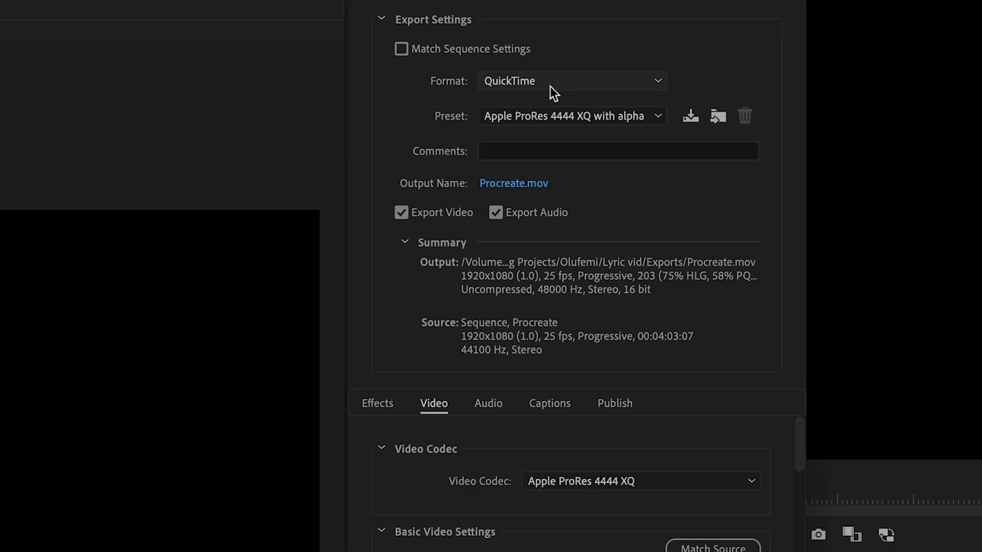
{"action": "left_click", "coordinate": [539, 79]}
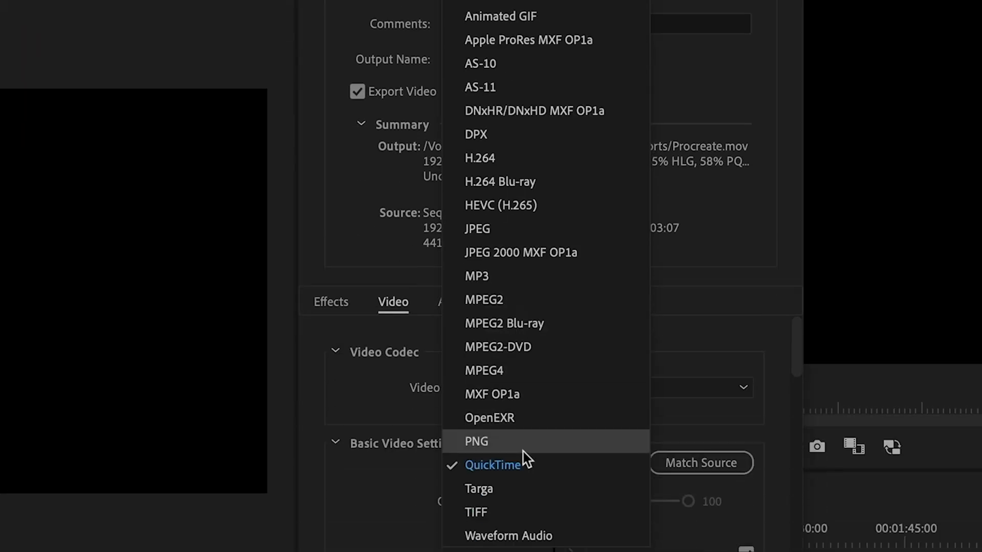
{"action": "left_click", "coordinate": [524, 460]}
{"action": "left_click", "coordinate": [571, 46]}
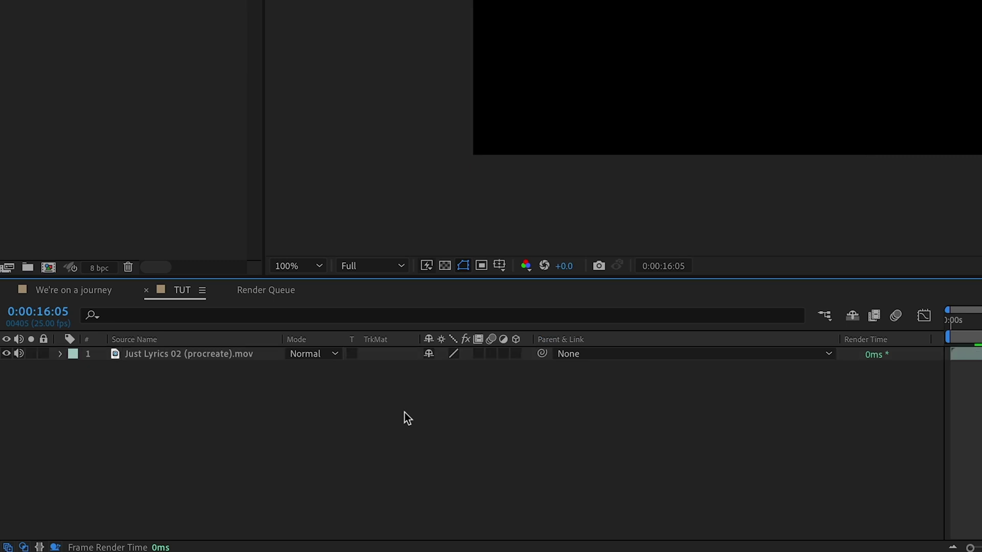
- Show the transparency grid and apply Drop Shadow, found by searching 'drop', to the lyrics
{"action": "left_click", "coordinate": [445, 265]}
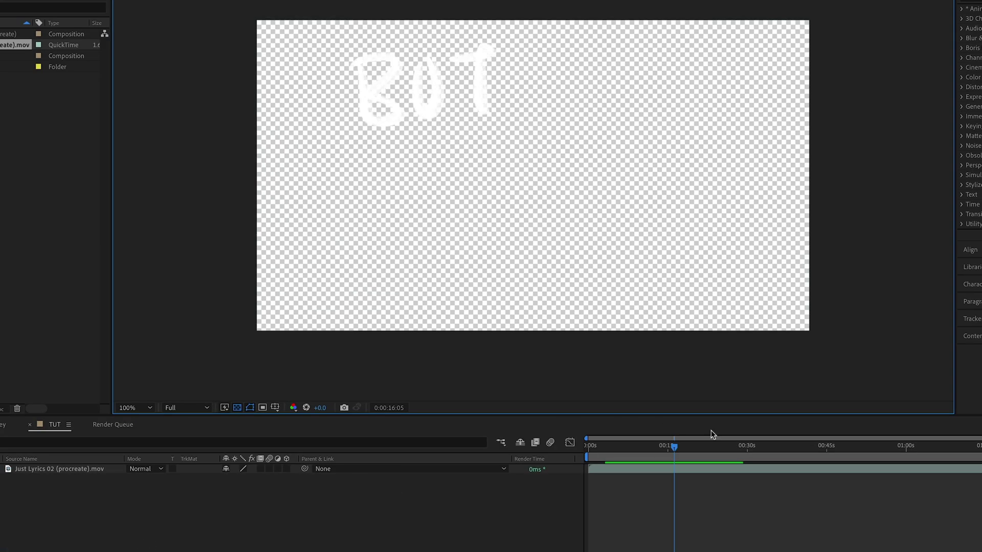
{"action": "left_click", "coordinate": [633, 446]}
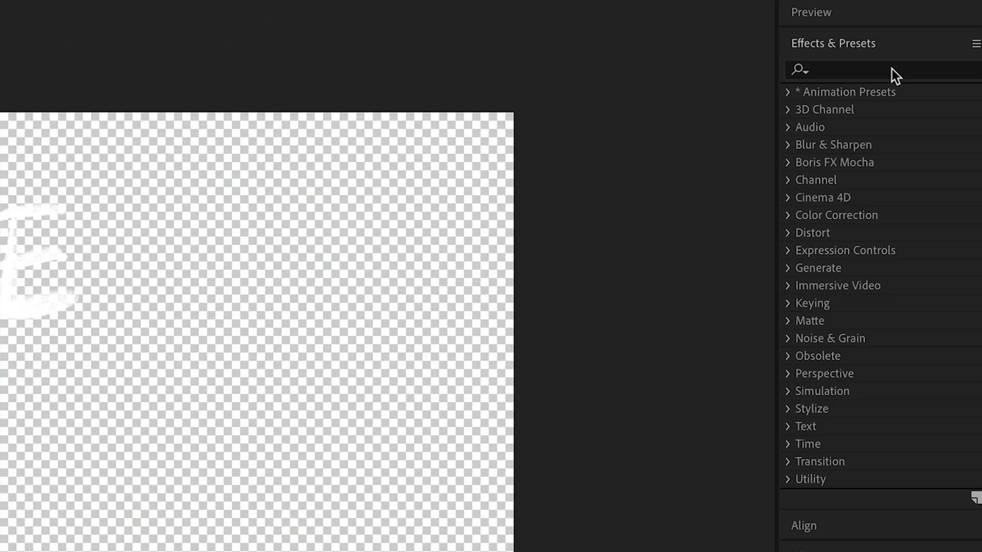
{"action": "left_click", "coordinate": [981, 0]}
{"action": "type", "text": "drop"}
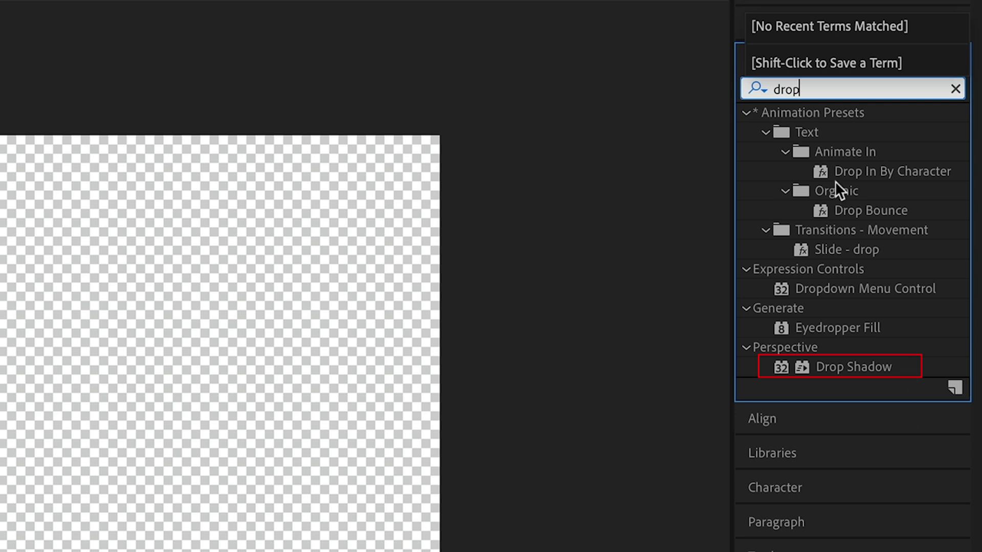
{"action": "double_click", "coordinate": [854, 367]}
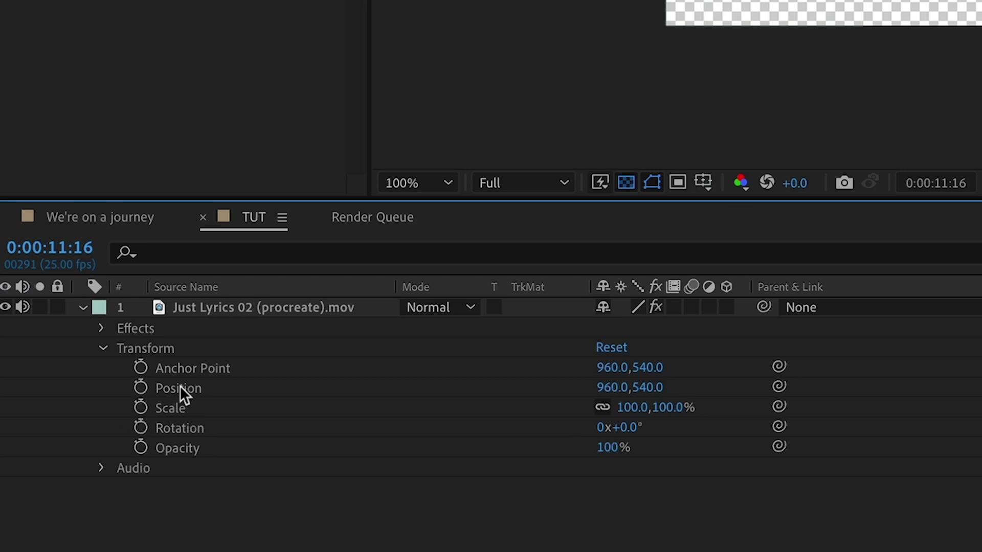
- Add a wiggle(1,12) expression to the lyrics' Position and preview it
{"action": "left_click", "coordinate": [140, 388], "text": "alt"}
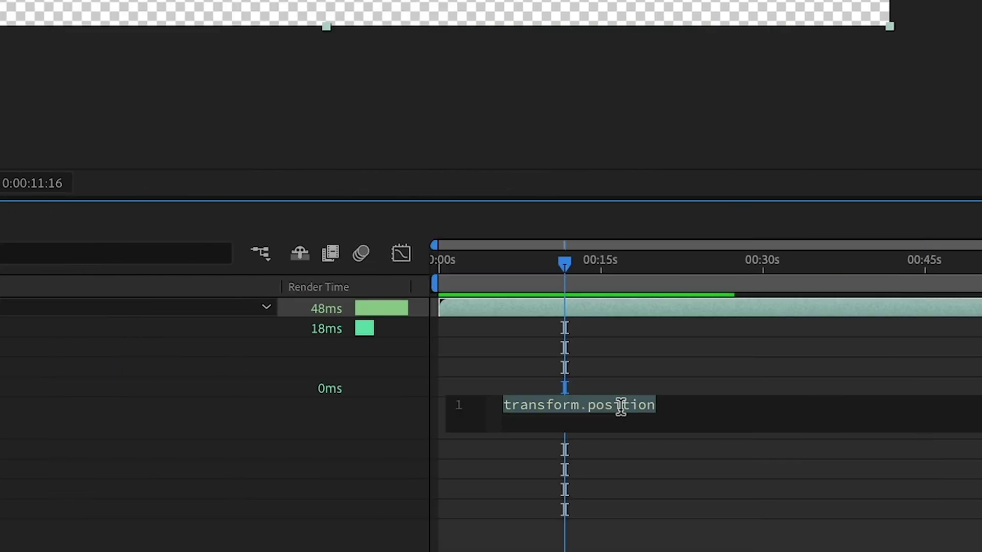
{"action": "type", "text": "wigg"}
{"action": "key", "text": "Return"}
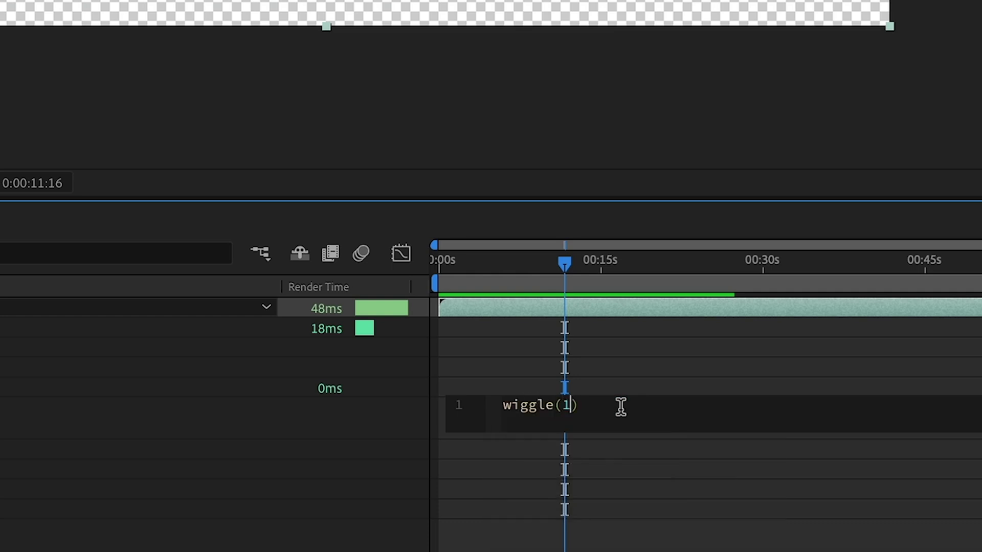
{"action": "left_click", "coordinate": [644, 393]}
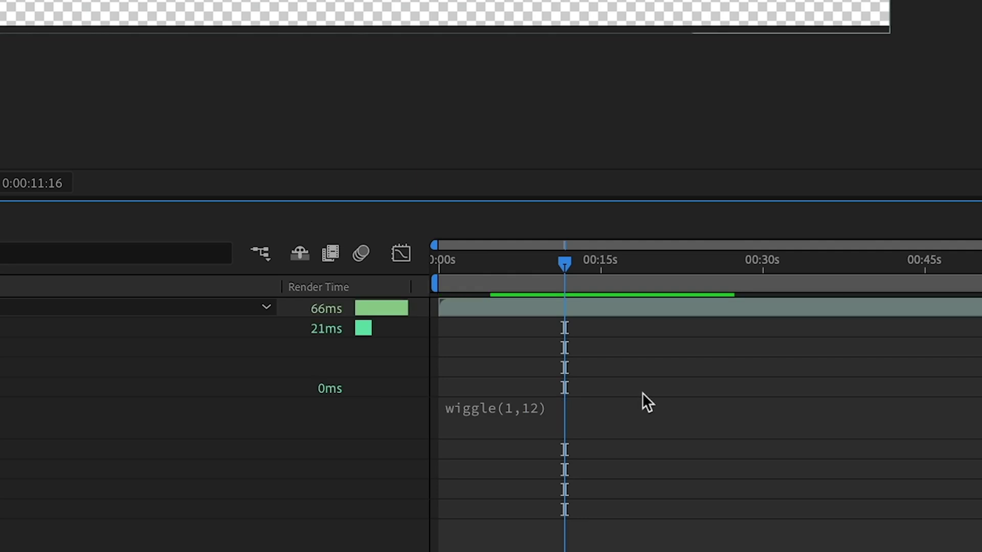
{"action": "left_click", "coordinate": [526, 256]}
{"action": "key", "text": "space"}
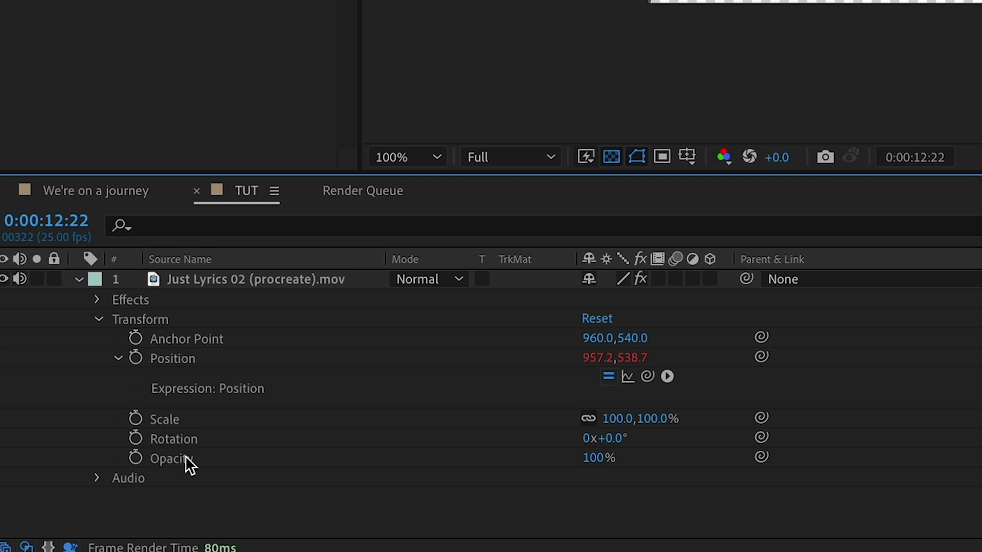
- Add a wiggle(1,40) expression to the lyrics' Opacity
{"action": "left_click", "coordinate": [135, 457], "text": "alt"}
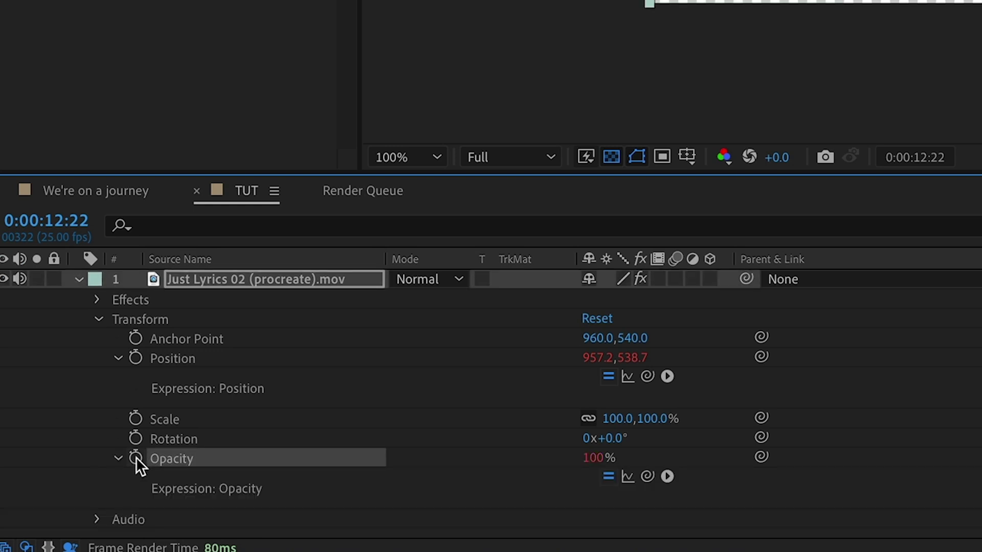
{"action": "type", "text": "wiggle"}
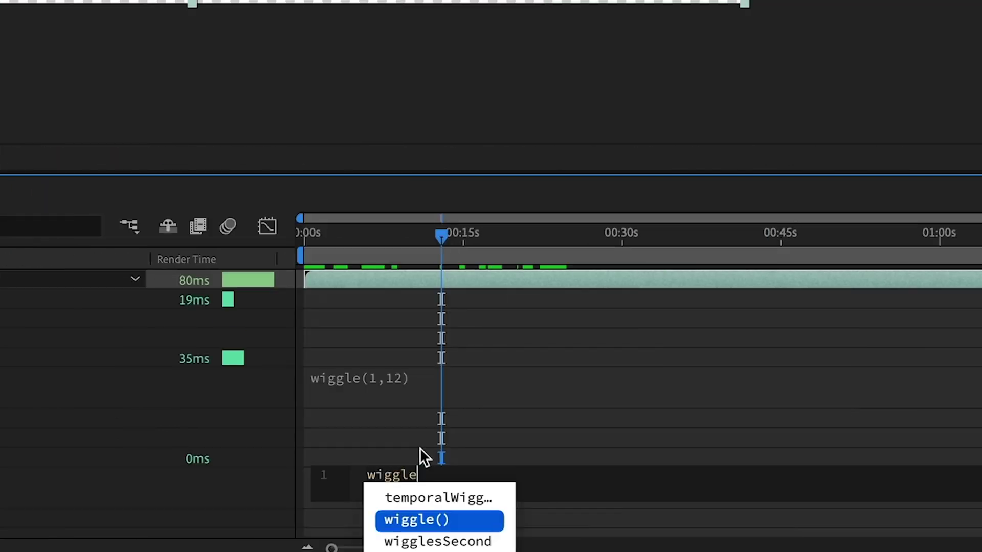
{"action": "type", "text": "(1,40)"}
{"action": "key", "text": "KP_Enter"}
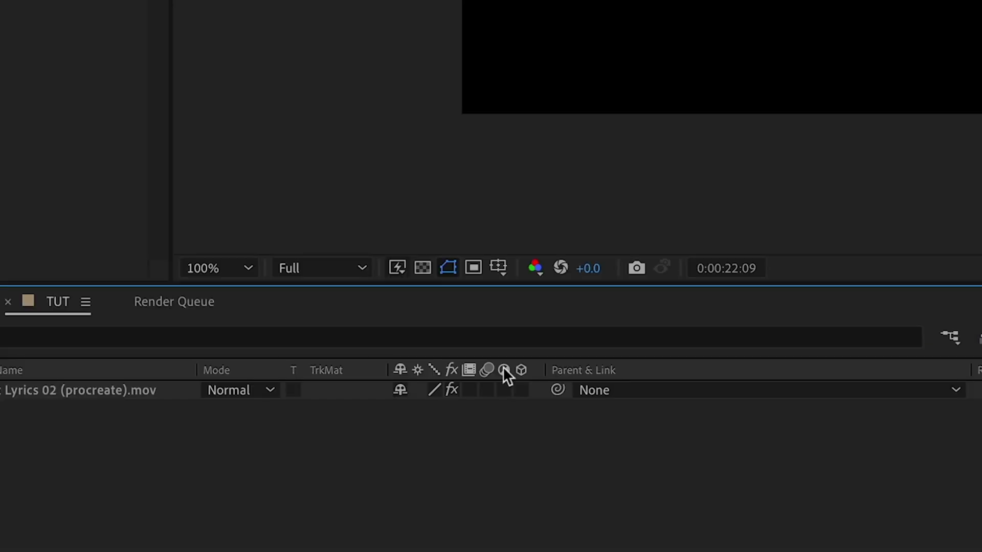
- Make the lyrics layer 3D and add a Two-Node camera
{"action": "left_click", "coordinate": [522, 390]}
{"action": "right_click", "coordinate": [385, 490]}
{"action": "mouse_move", "coordinate": [593, 514]}
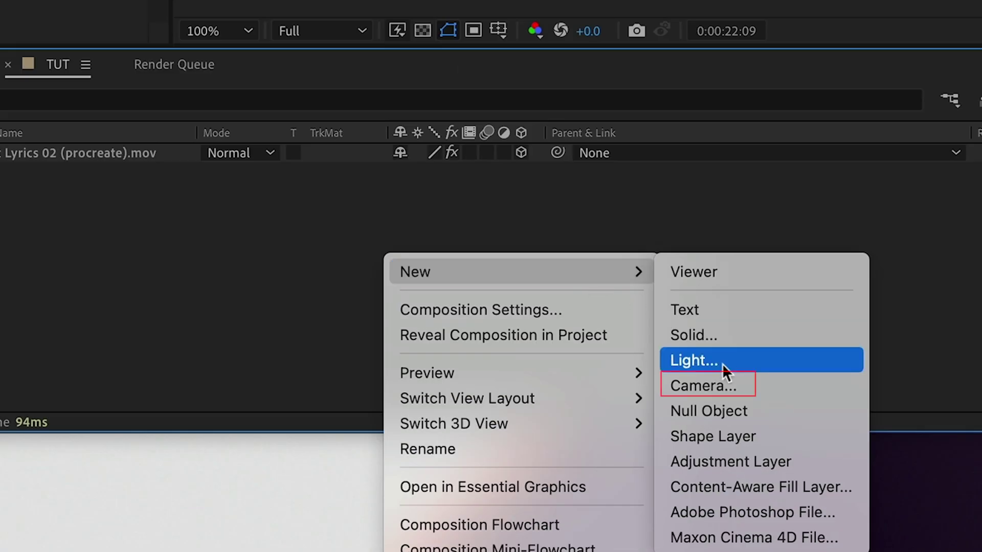
{"action": "left_click", "coordinate": [722, 386]}
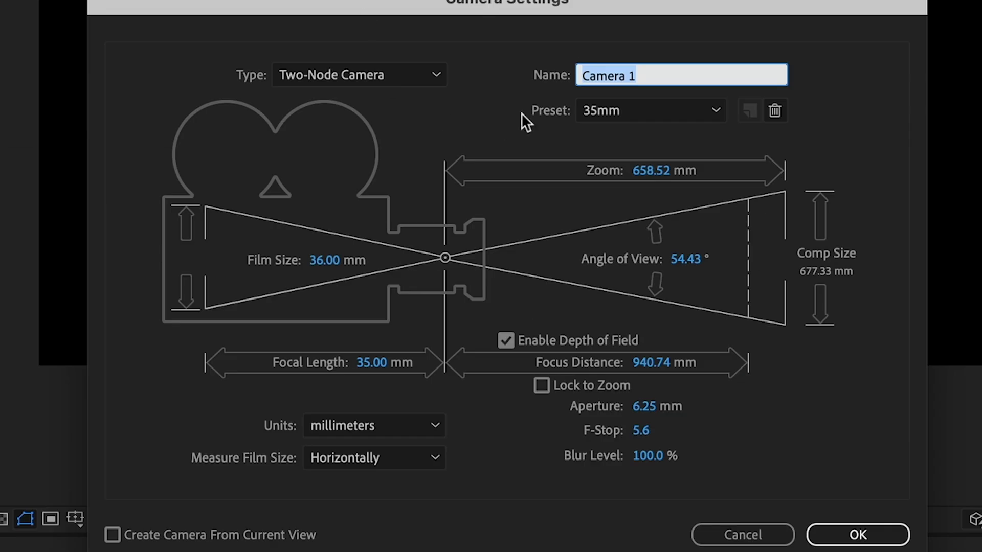
{"action": "left_click", "coordinate": [361, 77]}
{"action": "left_click", "coordinate": [335, 125]}
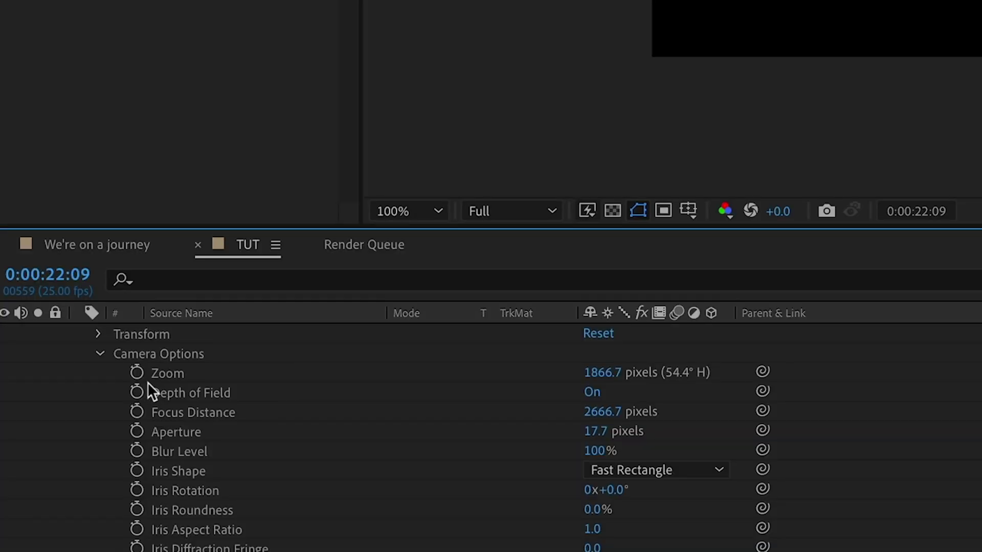
- Give the camera's Zoom a wiggle(1,20) expression
{"action": "left_click", "coordinate": [136, 373], "text": "alt"}
{"action": "left_click", "coordinate": [137, 372], "text": "alt"}
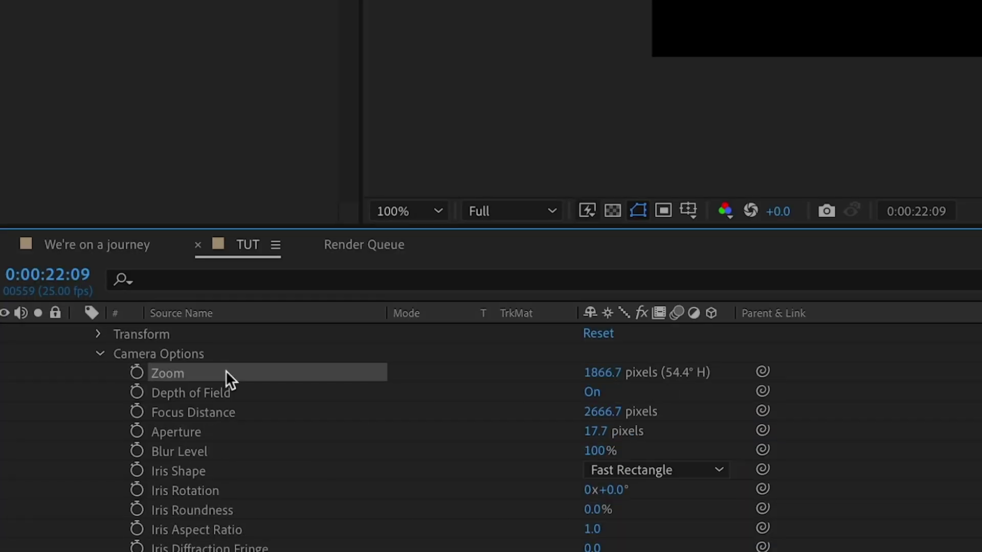
{"action": "left_click", "coordinate": [137, 373], "text": "alt"}
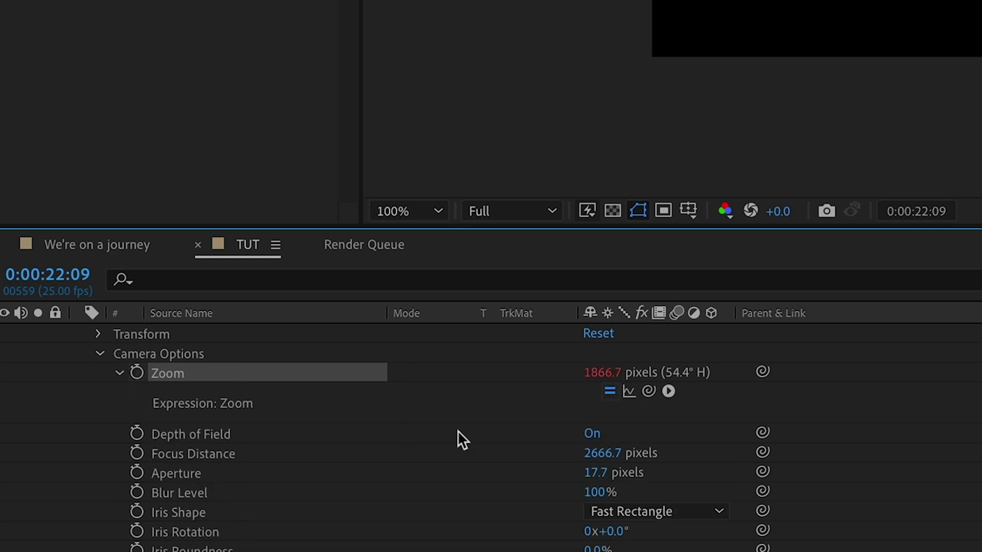
{"action": "type", "text": "wiggle"}
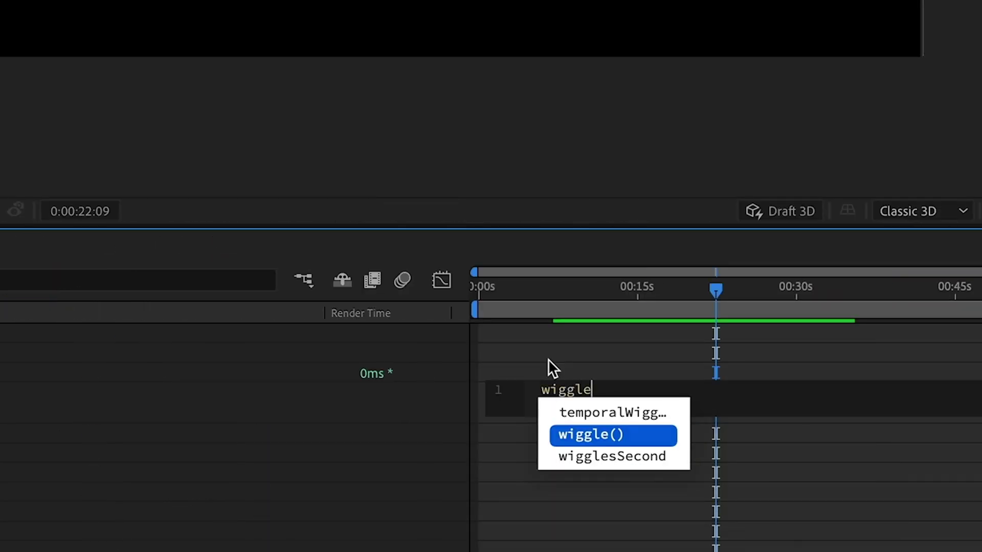
{"action": "key", "text": "Return"}
{"action": "type", "text": "1"}
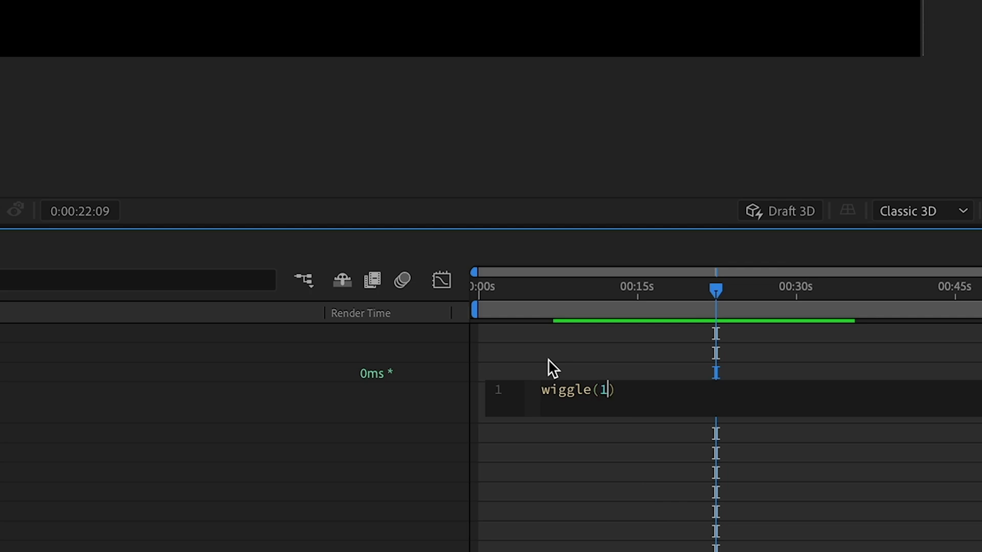
{"action": "type", "text": ",20"}
{"action": "left_click", "coordinate": [743, 438]}
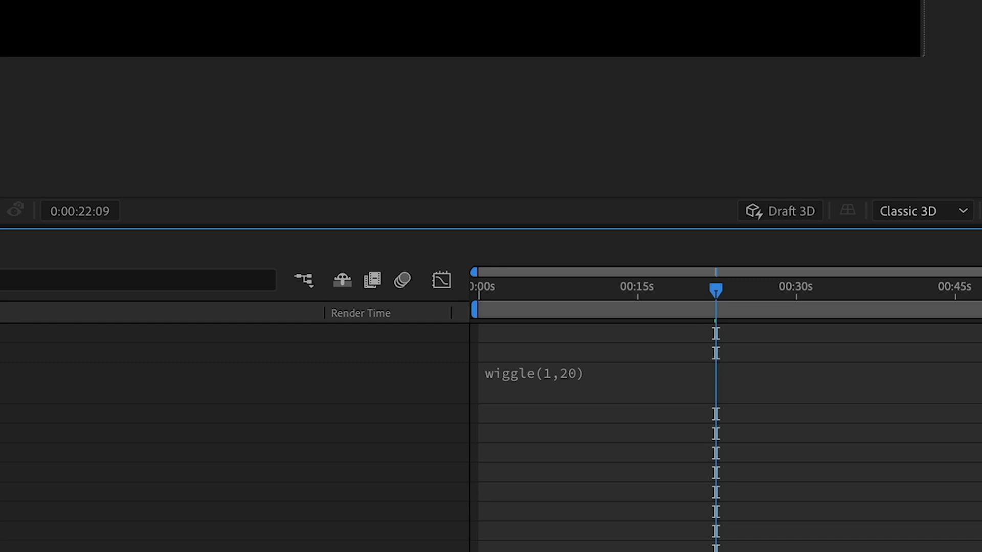
- Set the camera aperture to 23 pixels and add wiggle(2,100) to Blur Level
{"action": "left_click", "coordinate": [152, 463]}
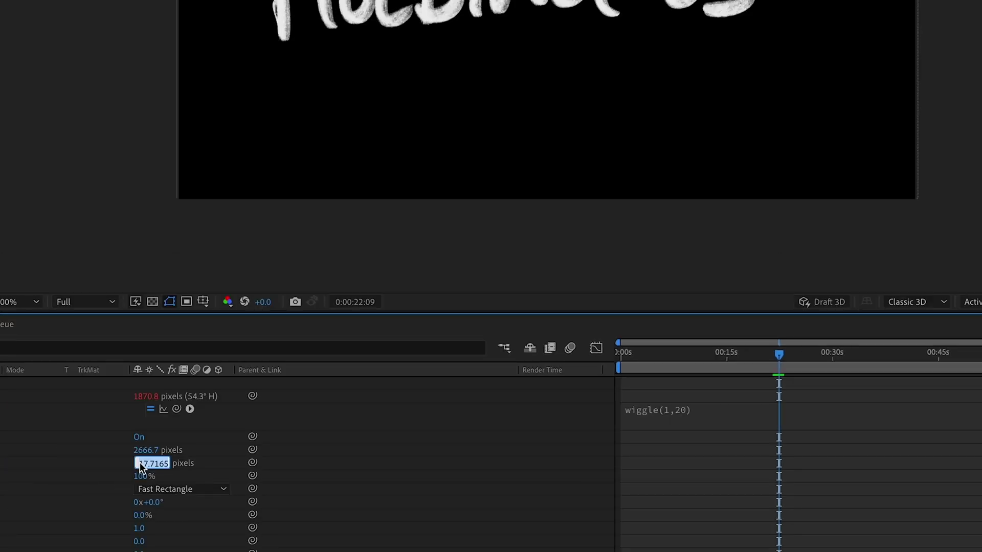
{"action": "type", "text": "23"}
{"action": "key", "text": "Return"}
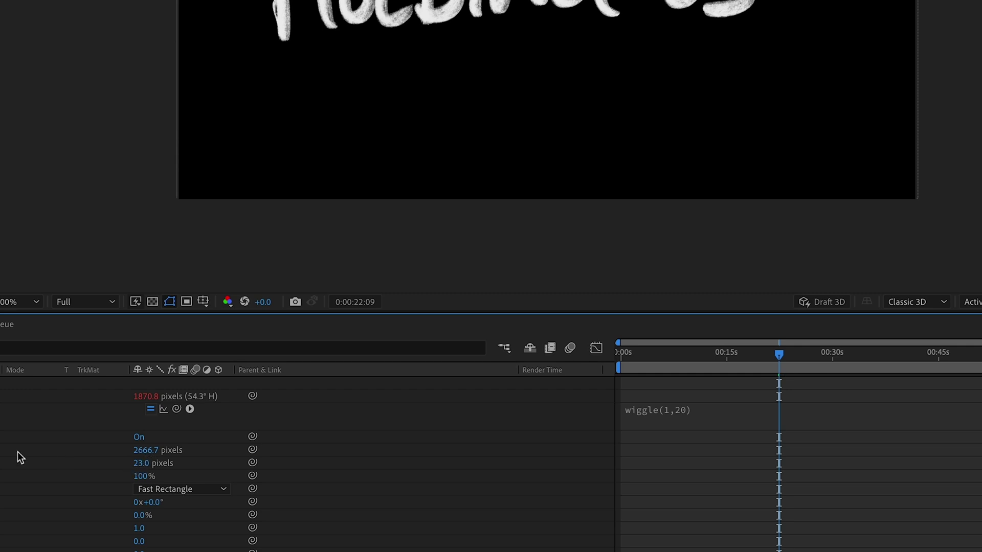
{"action": "scroll", "coordinate": [17, 452], "scroll_direction": "down", "scroll_amount": 1}
{"action": "left_click", "coordinate": [51, 438], "text": "alt"}
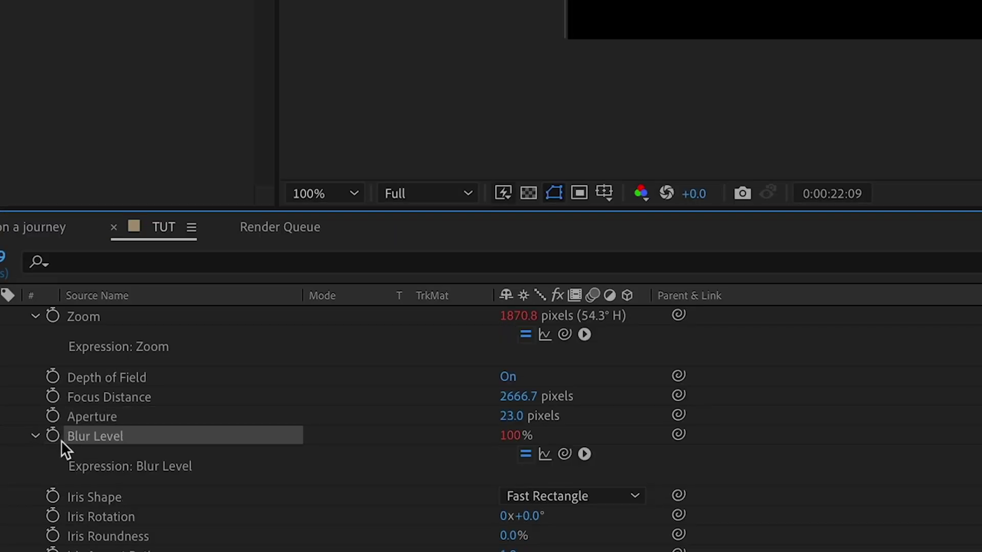
{"action": "type", "text": "wiggle(2"}
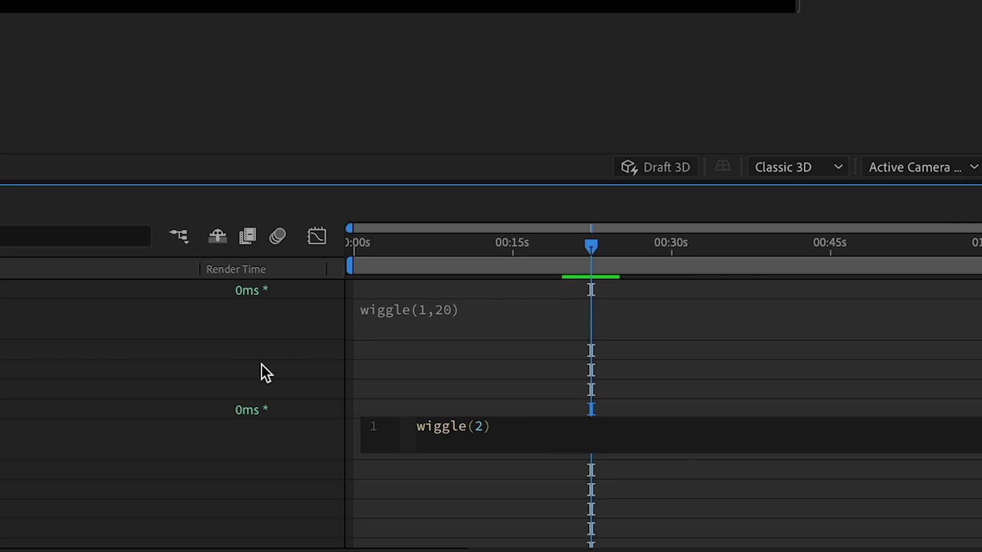
{"action": "type", "text": ",100"}
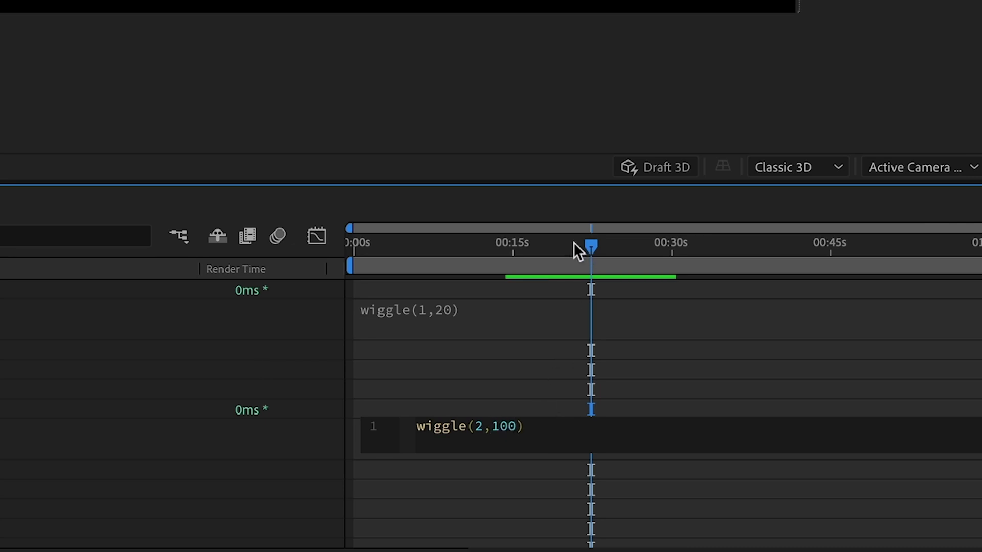
{"action": "left_click", "coordinate": [540, 250]}
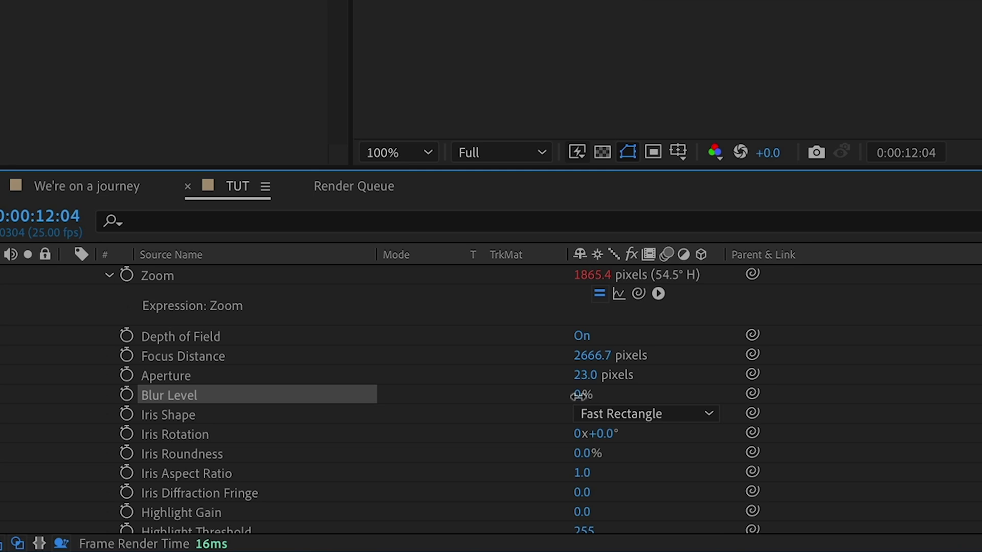
- Adjust the camera's Blur Level and edit its wiggle expression
{"action": "left_click_drag", "start_coordinate": [581, 394], "coordinate": [633, 390]}
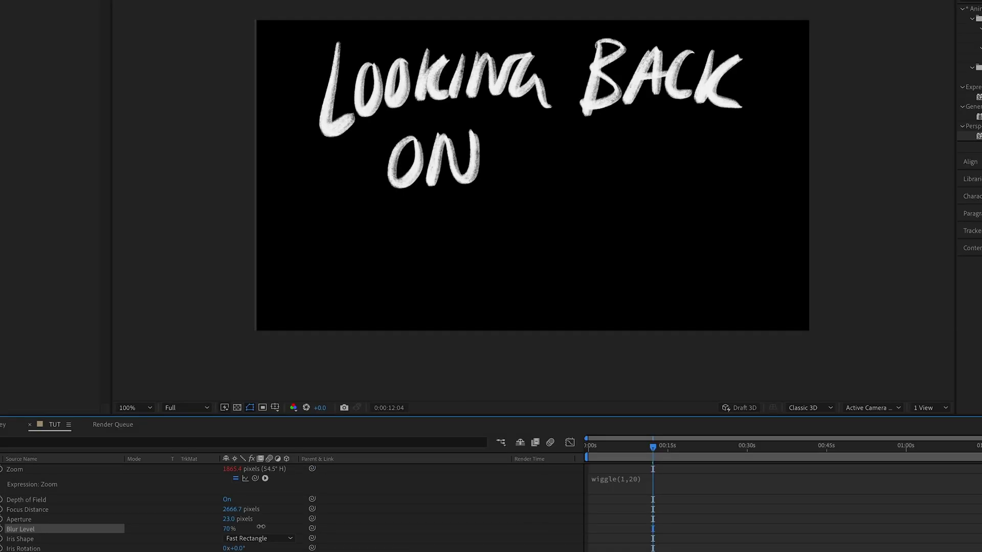
{"action": "left_click_drag", "start_coordinate": [271, 526], "coordinate": [254, 527]}
{"action": "left_click", "coordinate": [1, 530], "text": "alt"}
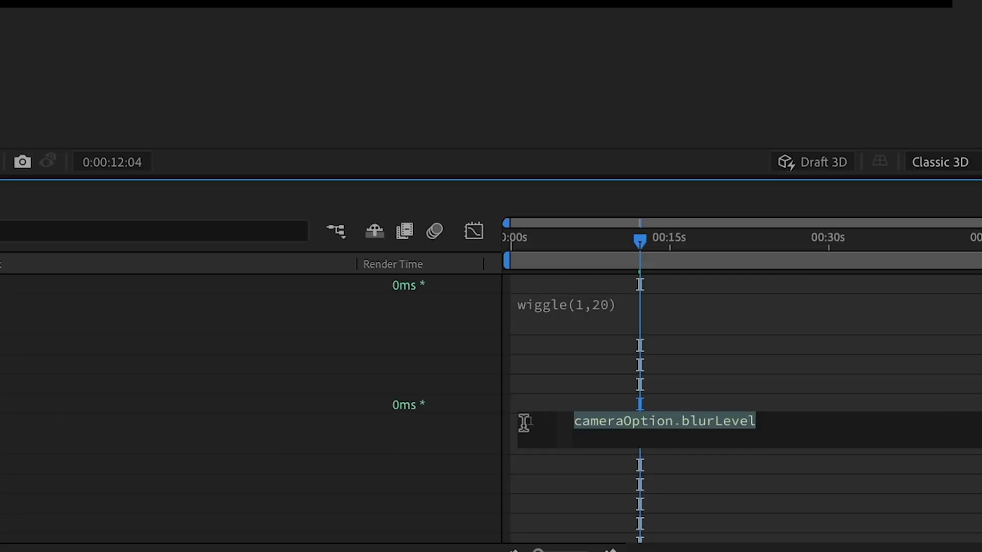
{"action": "type", "text": "wiggle(1,20"}
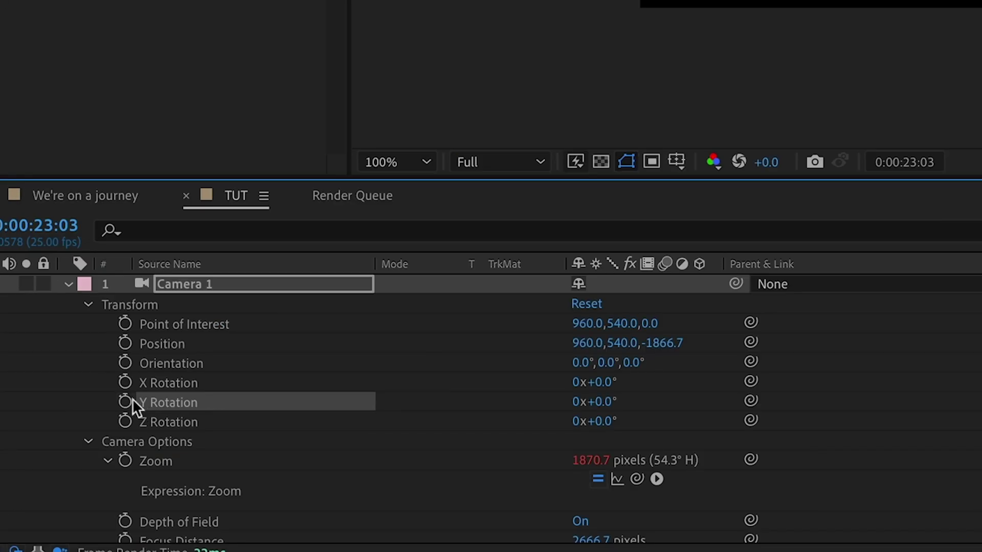
- Add a wiggle(1,0.5) expression to the camera's Y Rotation
{"action": "left_click", "coordinate": [130, 401], "text": "alt"}
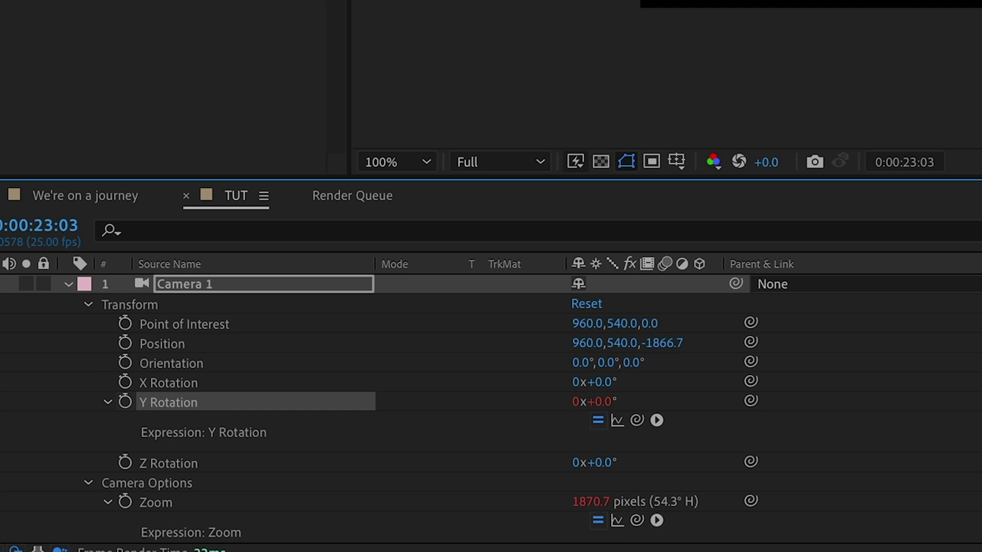
{"action": "type", "text": "wigg"}
{"action": "key", "text": "Return"}
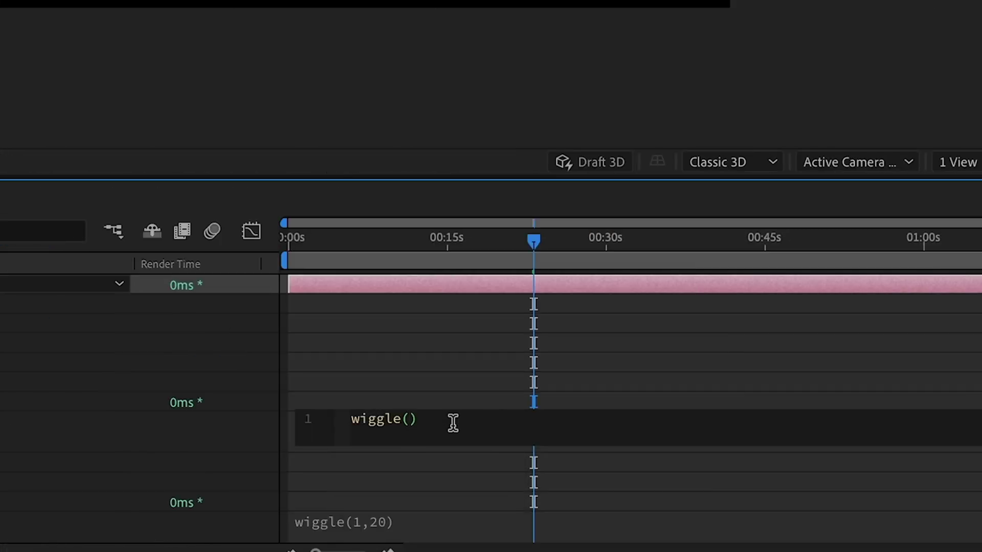
{"action": "type", "text": "1,0.5"}
- Commit the Y Rotation wiggle and set the render output to RGB + Alpha channels
{"action": "left_click", "coordinate": [426, 354]}
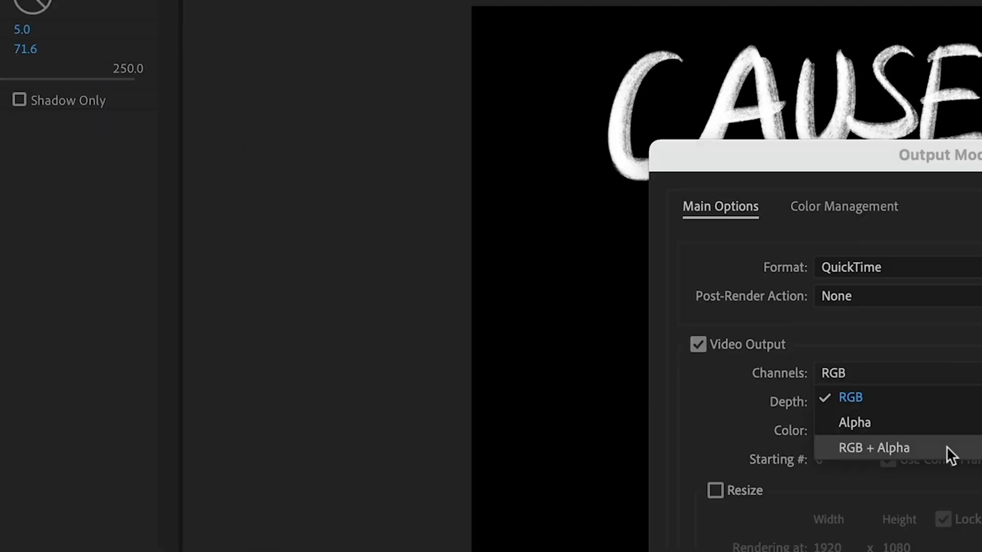
{"action": "left_click", "coordinate": [949, 453]}
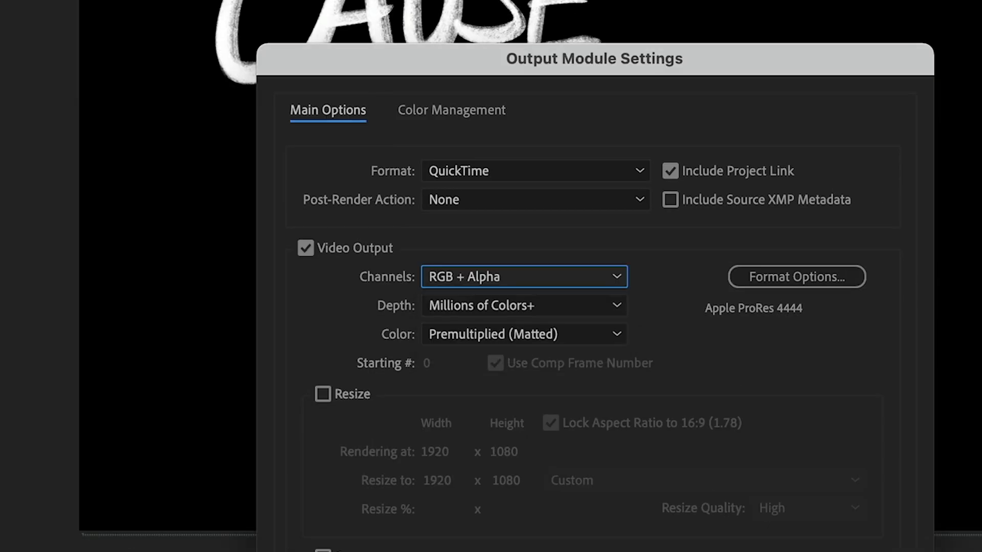